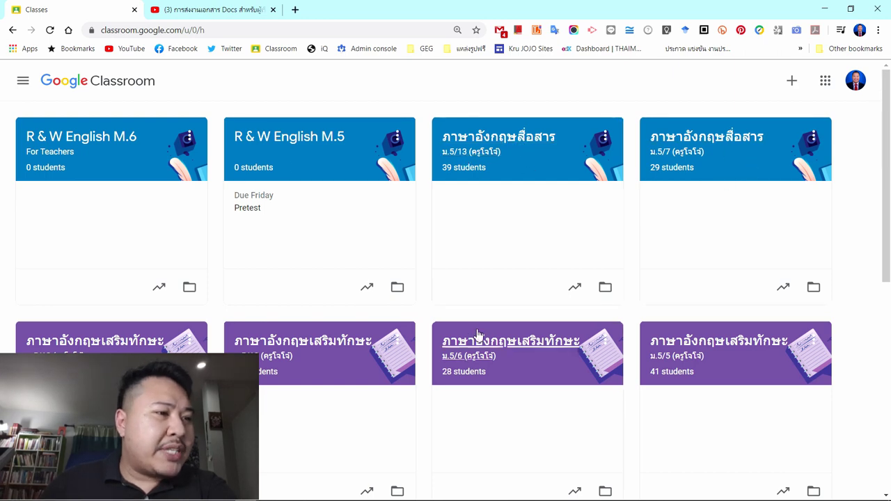
- Open the ภาษาอังกฤษสื่อสาร class for section ม.5/13 from the list of classes
{"action": "scroll", "coordinate": [306, 443], "scroll_direction": "down", "scroll_amount": 2}
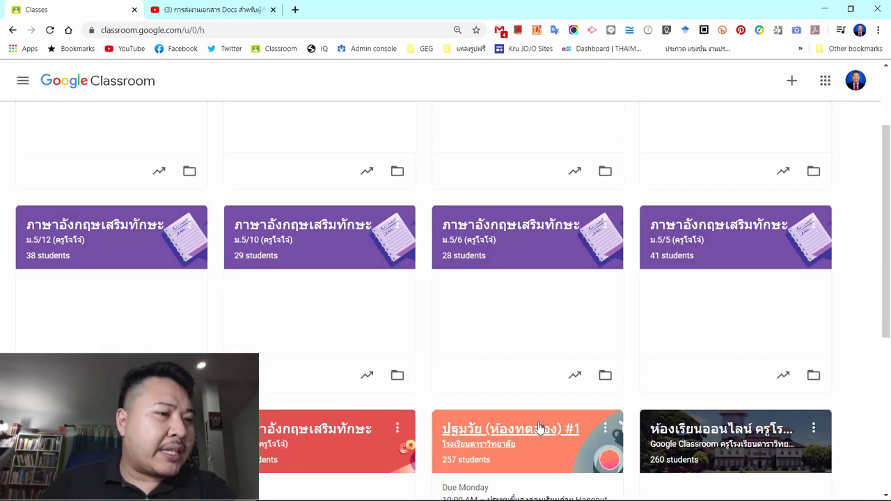
{"action": "scroll", "coordinate": [429, 399], "scroll_direction": "up", "scroll_amount": 2}
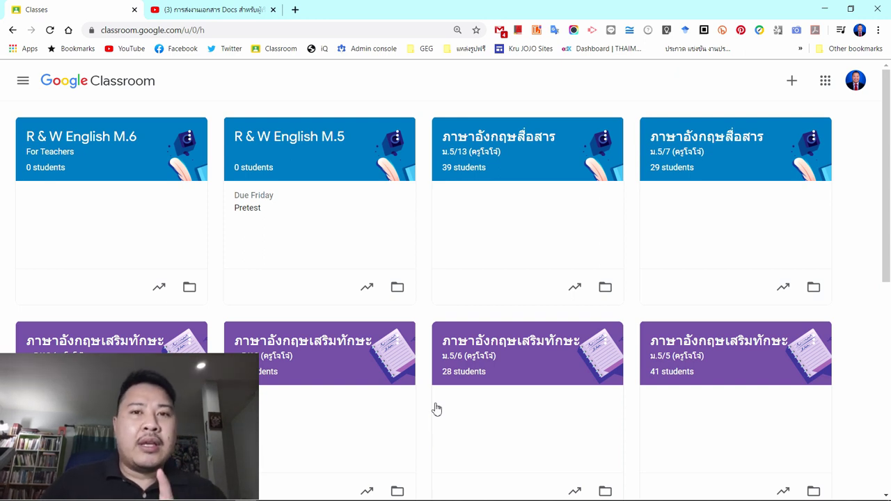
{"action": "left_click", "coordinate": [512, 147]}
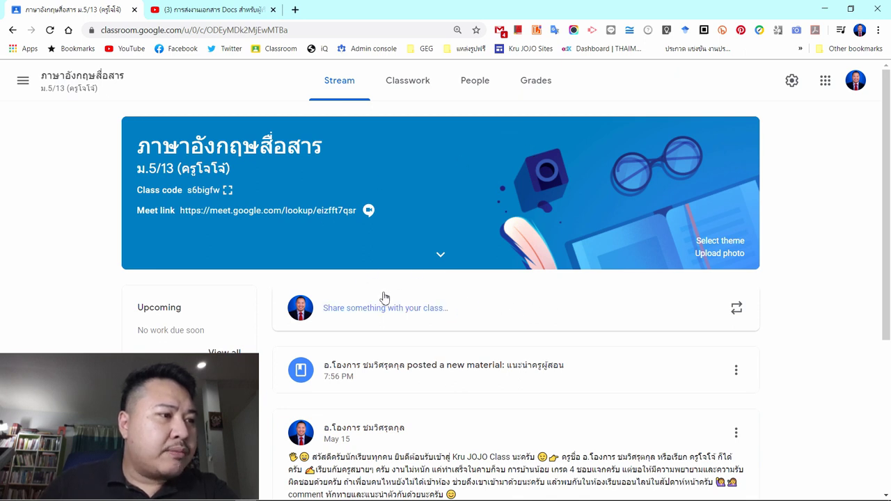
- Draft a class announcement reading "สวัสดีครับนักเรียน ใครที่เข้าห้องแล้วขอ comment ทักทายด้วยนะครับ"
{"action": "left_click", "coordinate": [421, 320]}
{"action": "type", "text": "สวัสดีค่"}
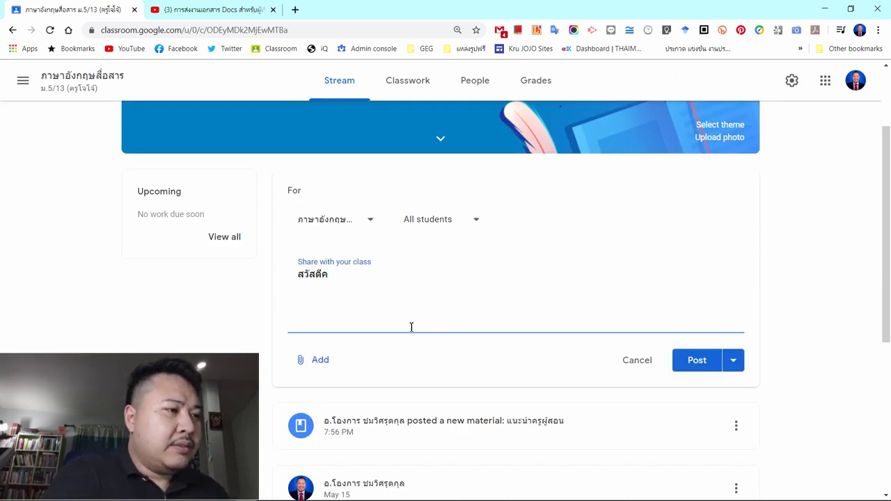
{"action": "key", "text": "BackSpace"}
{"action": "type", "text": "รับนักเรียน ใครที่เข้าห้องแล้วขอ comment ทักทายด้วยนะครับ"}
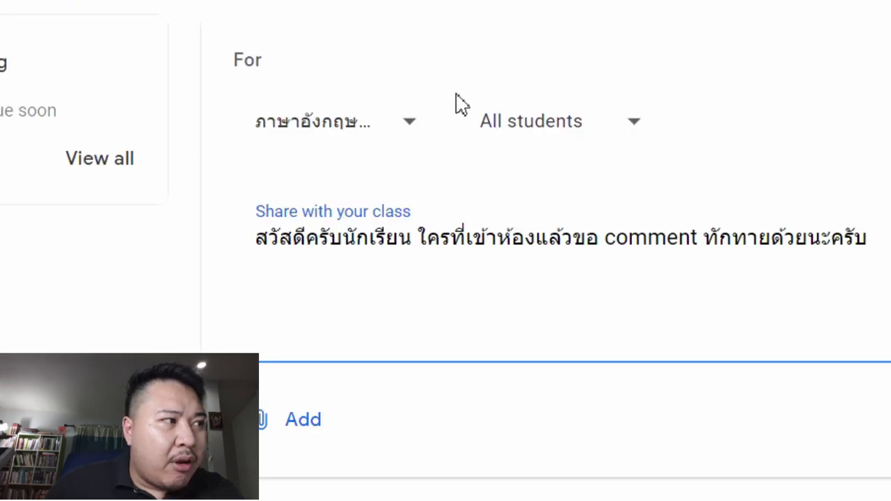
- Add classes ม.5/7, ม.5/12, ม.5/10, ม.5/6, ม.5/5, ม.6/11 and ม.6/3 to the announcement's recipients
{"action": "left_click", "coordinate": [402, 132]}
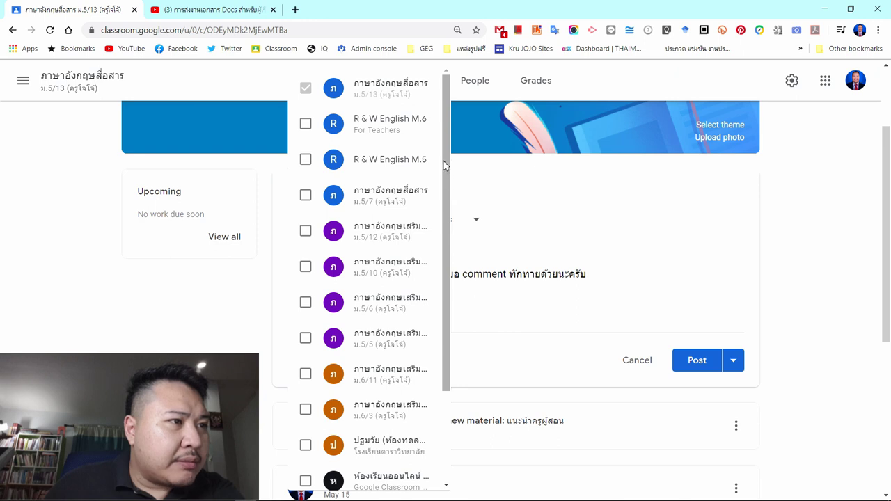
{"action": "scroll", "coordinate": [445, 167], "scroll_direction": "down", "scroll_amount": 1}
{"action": "scroll", "coordinate": [448, 130], "scroll_direction": "up", "scroll_amount": 1}
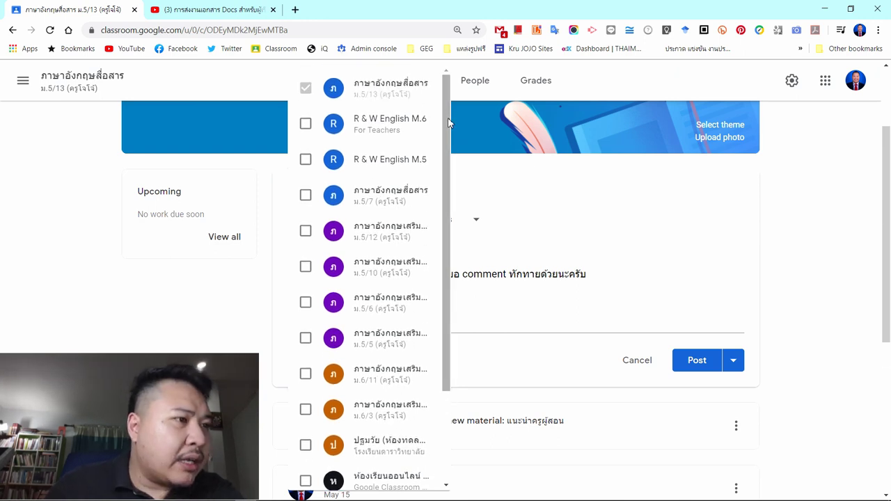
{"action": "left_click", "coordinate": [311, 201]}
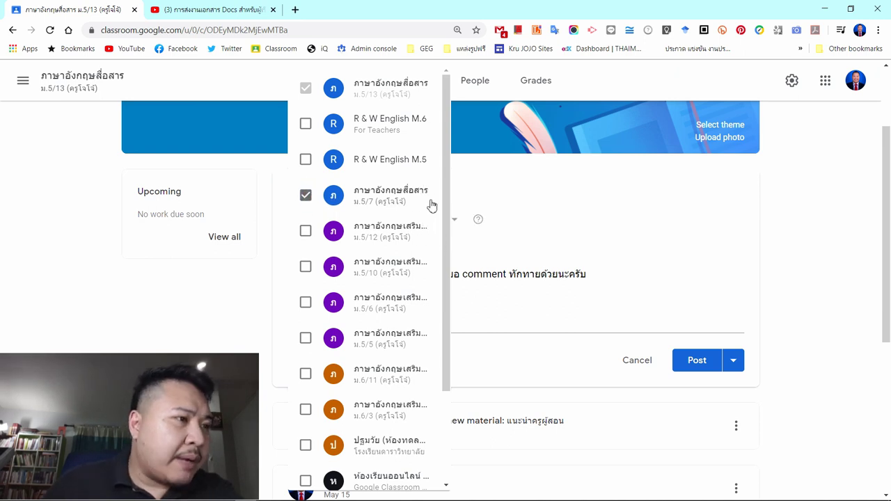
{"action": "left_click", "coordinate": [306, 232]}
{"action": "left_click", "coordinate": [307, 268]}
{"action": "left_click", "coordinate": [309, 302]}
{"action": "left_click", "coordinate": [307, 338]}
{"action": "left_click", "coordinate": [307, 374]}
{"action": "left_click", "coordinate": [307, 409]}
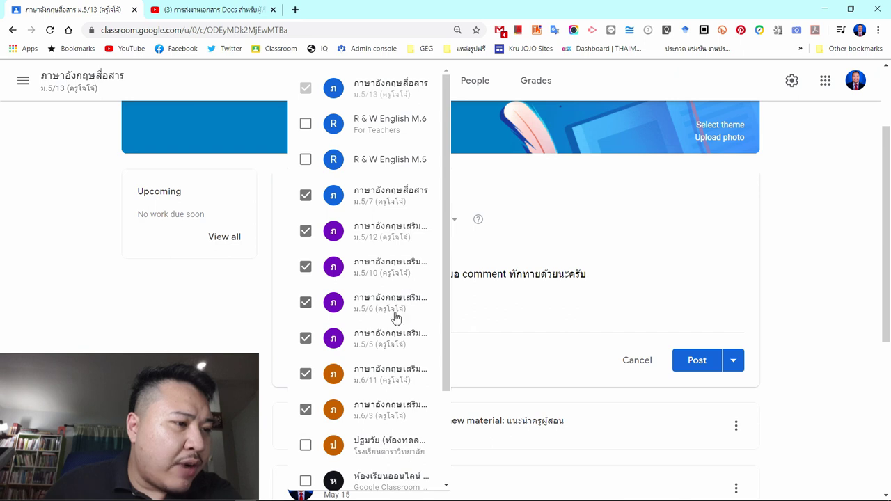
{"action": "scroll", "coordinate": [395, 318], "scroll_direction": "up", "scroll_amount": 2}
{"action": "scroll", "coordinate": [404, 310], "scroll_direction": "down", "scroll_amount": 2}
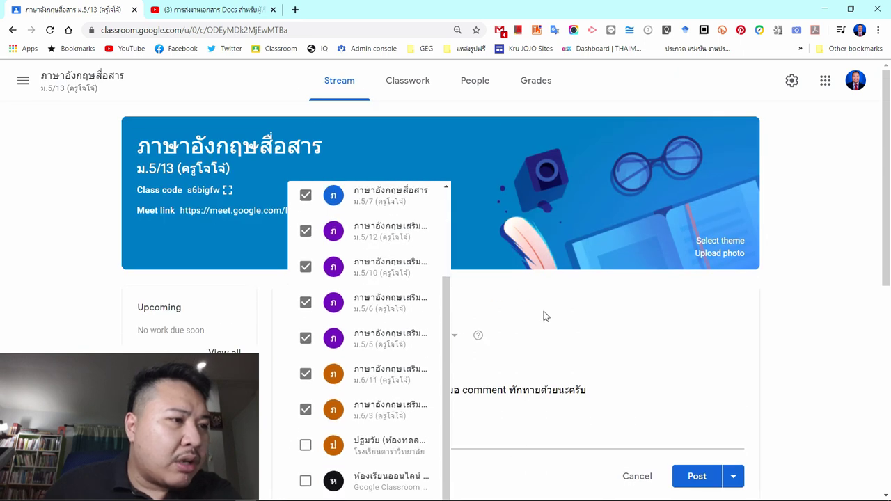
{"action": "left_click", "coordinate": [514, 315]}
{"action": "scroll", "coordinate": [474, 310], "scroll_direction": "down", "scroll_amount": 1}
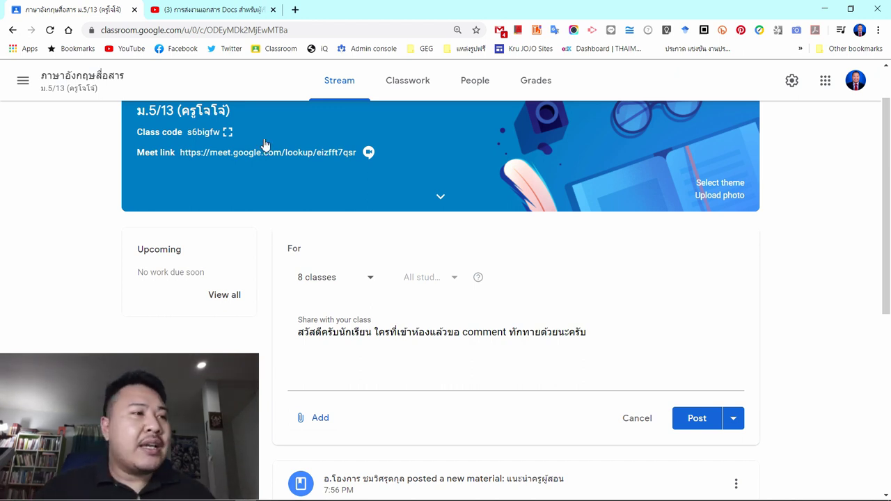
- Discard the unsaved announcement and switch to the class's Classwork page, leaving the blank material form
{"action": "left_click", "coordinate": [395, 82]}
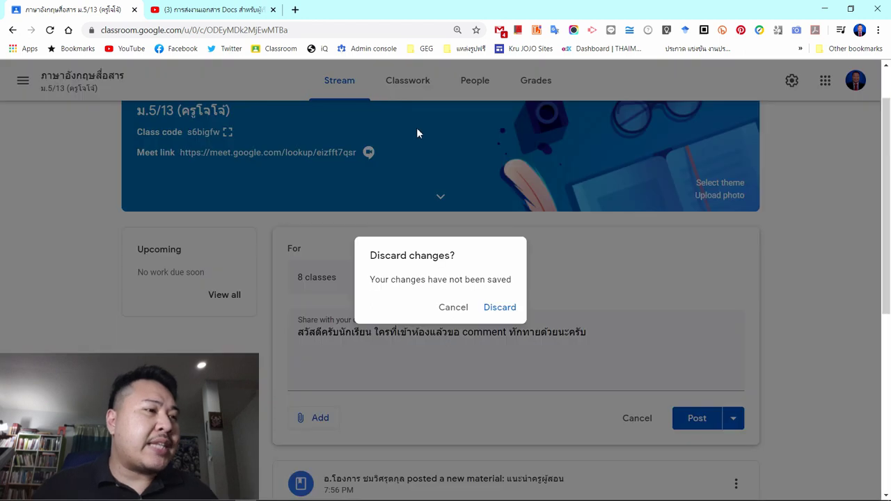
{"action": "left_click", "coordinate": [507, 311]}
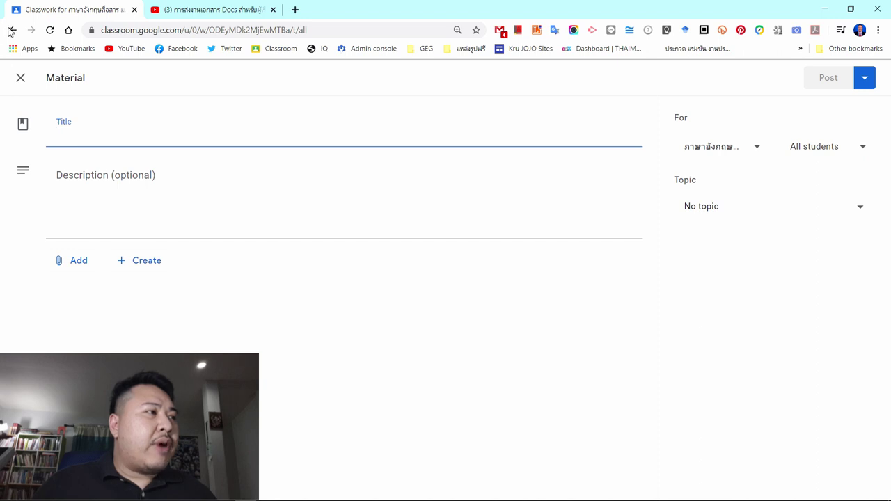
{"action": "left_click", "coordinate": [21, 78]}
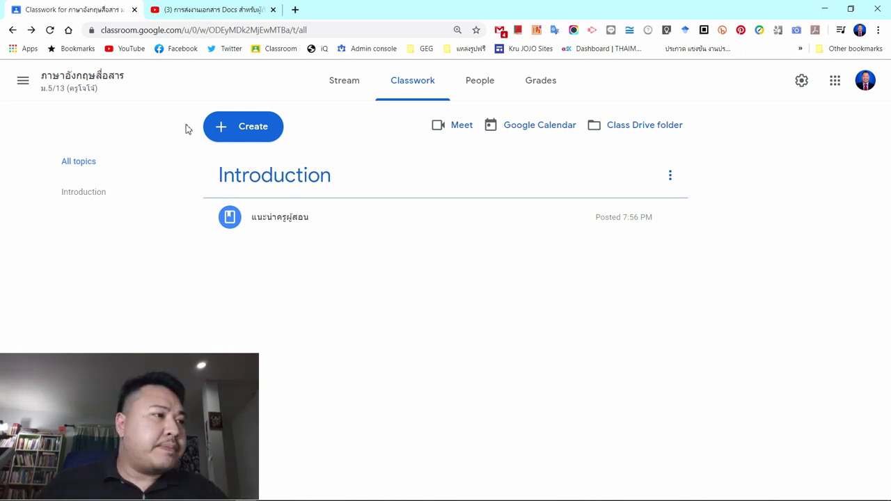
- Create a new classwork material titled "แนะนำวิธีการส่งงานเอกสาร (Docs) ใน Google Classroom"
{"action": "left_click", "coordinate": [235, 133]}
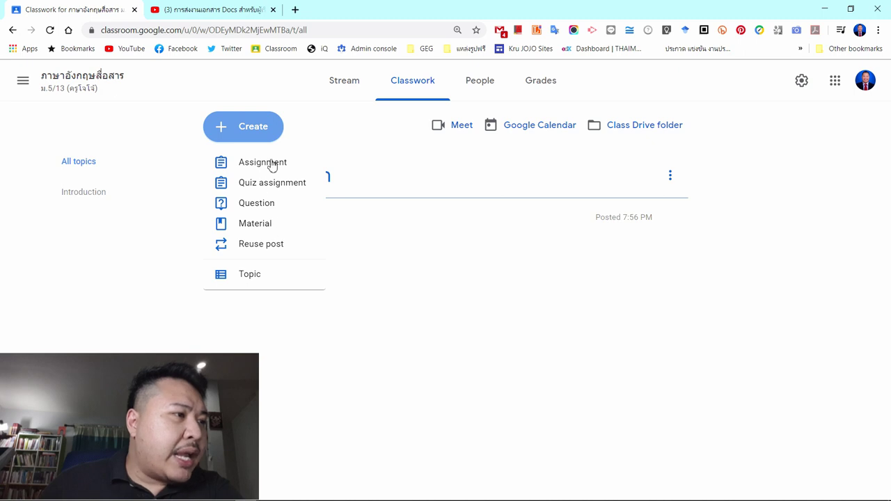
{"action": "left_click", "coordinate": [298, 230]}
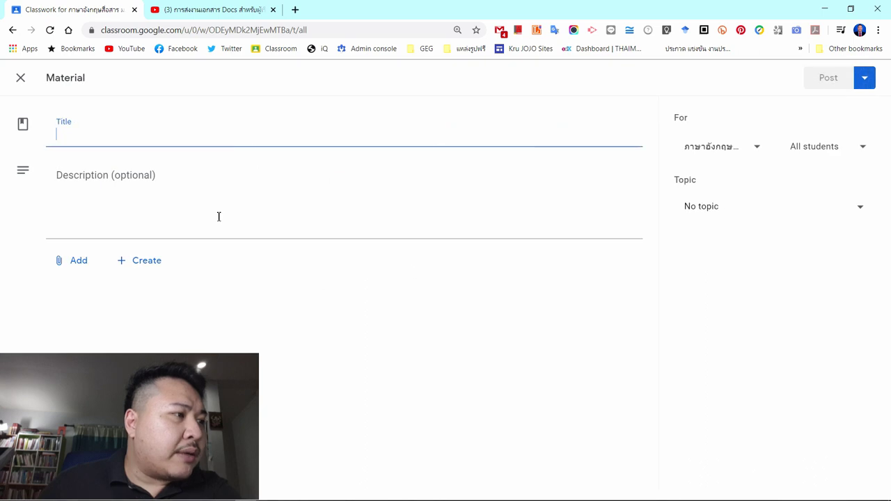
{"action": "left_click", "coordinate": [135, 136]}
{"action": "type", "text": "แนะนำวิธีการส่งงาน"}
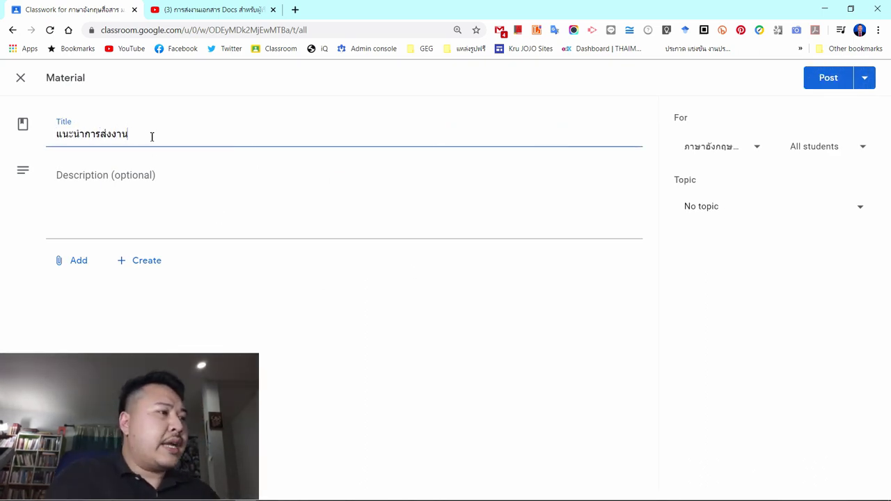
{"action": "type", "text": "เอกสาร (Docs) ใน Google Classroom"}
{"action": "left_click", "coordinate": [86, 135]}
{"action": "type", "text": "วิธี"}
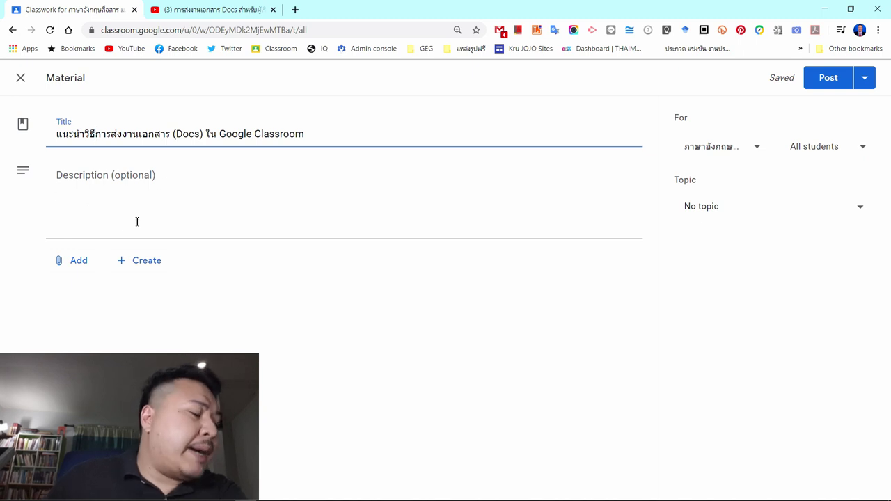
{"action": "left_click", "coordinate": [88, 265]}
{"action": "left_click", "coordinate": [120, 351]}
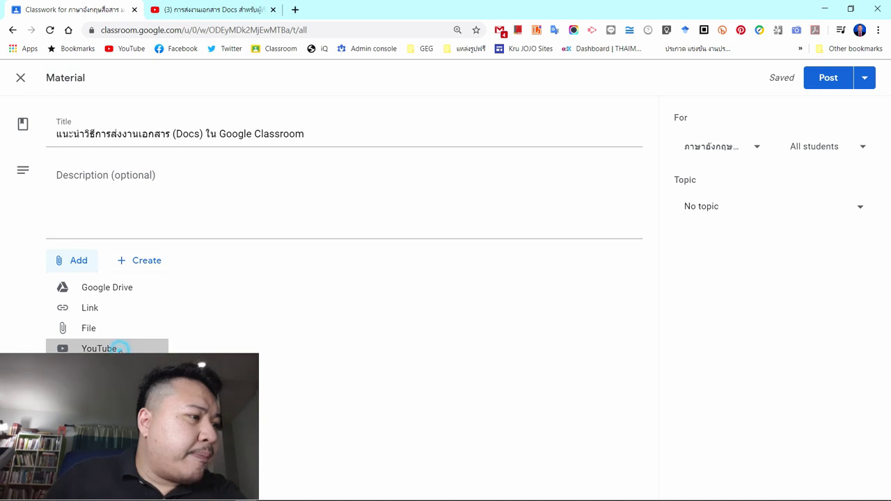
{"action": "left_click", "coordinate": [276, 183]}
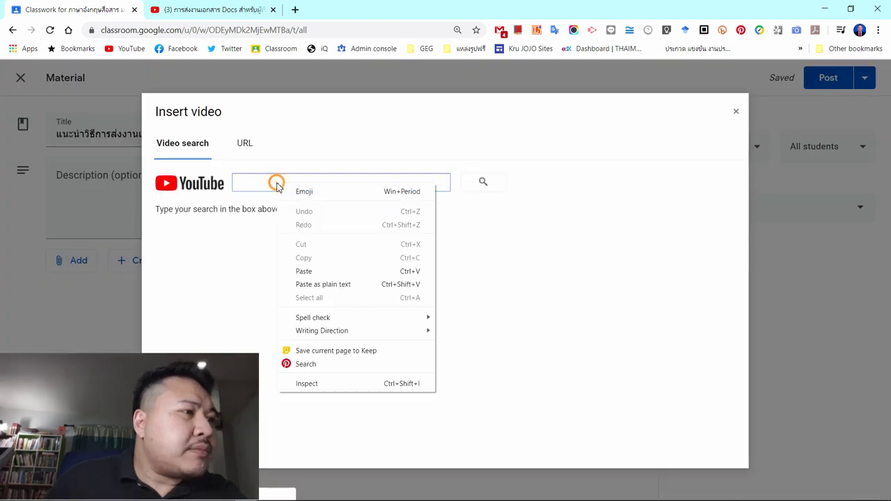
{"action": "left_click", "coordinate": [327, 275]}
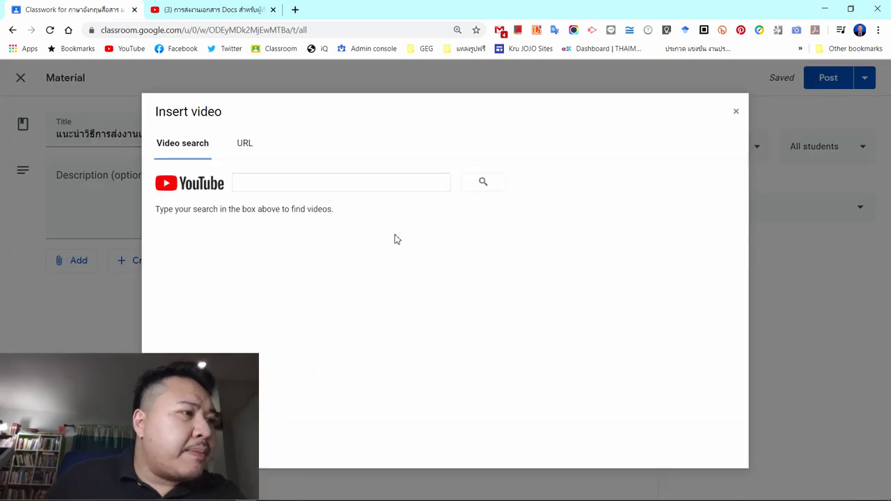
{"action": "right_click", "coordinate": [414, 185]}
{"action": "left_click", "coordinate": [449, 272]}
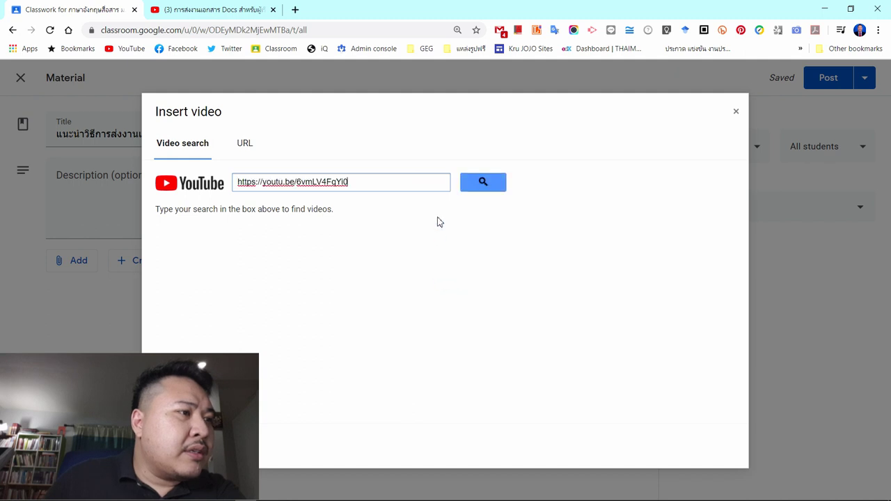
{"action": "left_click", "coordinate": [479, 185]}
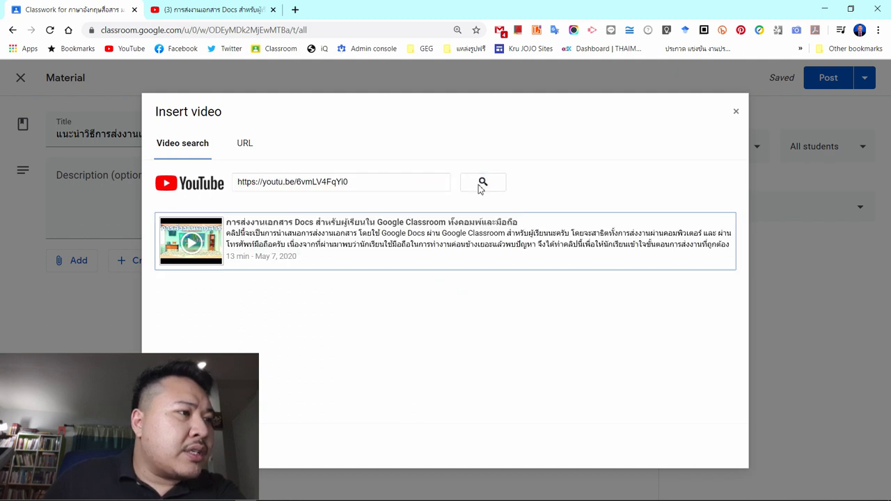
{"action": "left_click", "coordinate": [520, 241]}
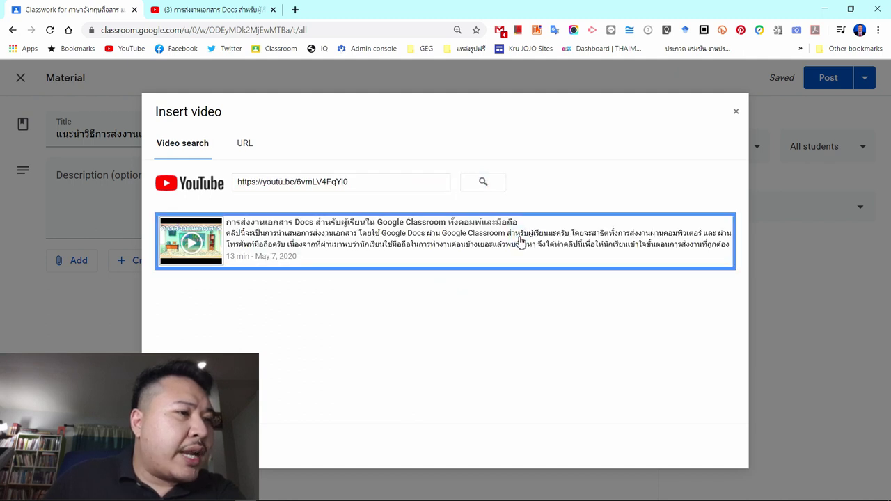
{"action": "left_click", "coordinate": [174, 445]}
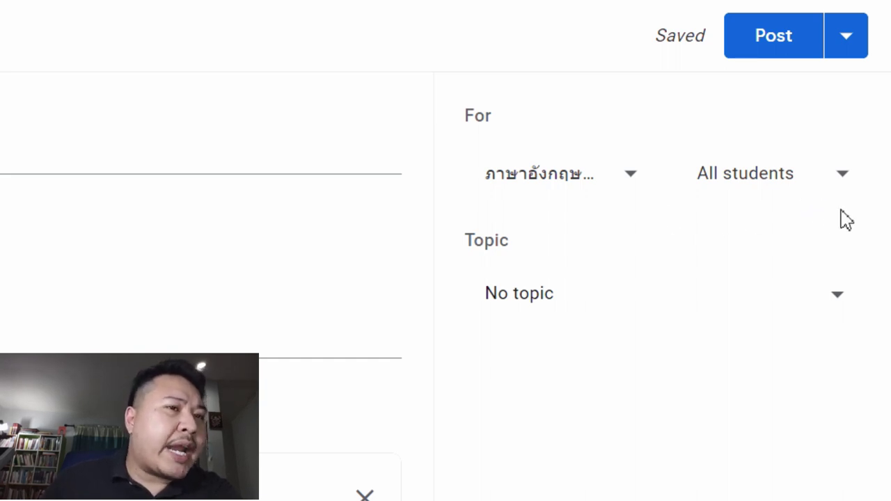
- Share the material also with classes ม.5/7, ม.5/12, ม.5/10, ม.5/6, ม.5/5, ม.6/11 and ม.6/3
{"action": "left_click", "coordinate": [638, 179]}
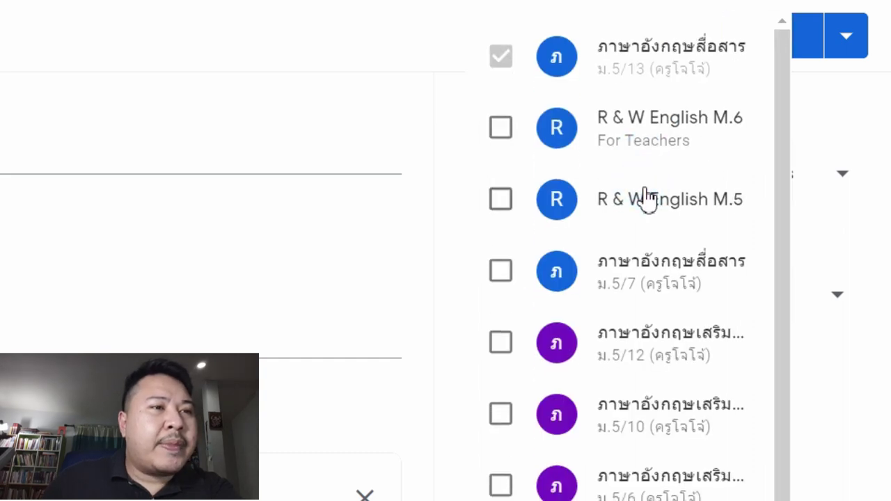
{"action": "left_click", "coordinate": [366, 208]}
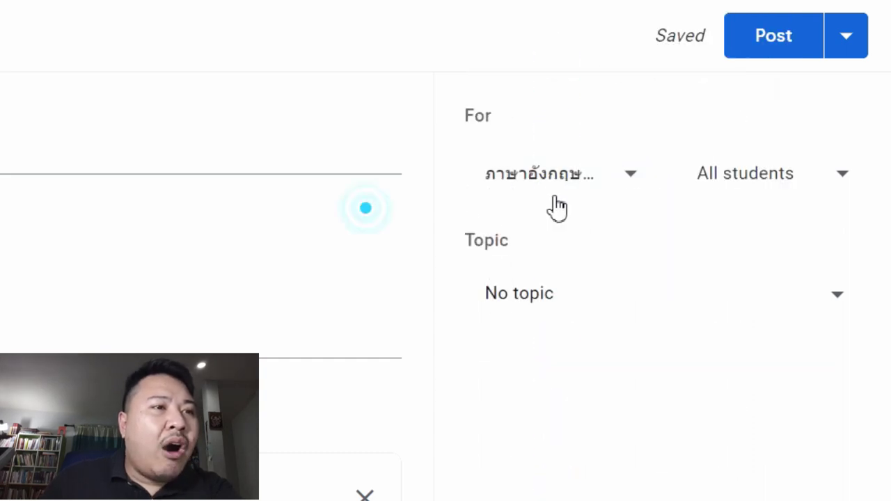
{"action": "left_click", "coordinate": [641, 199]}
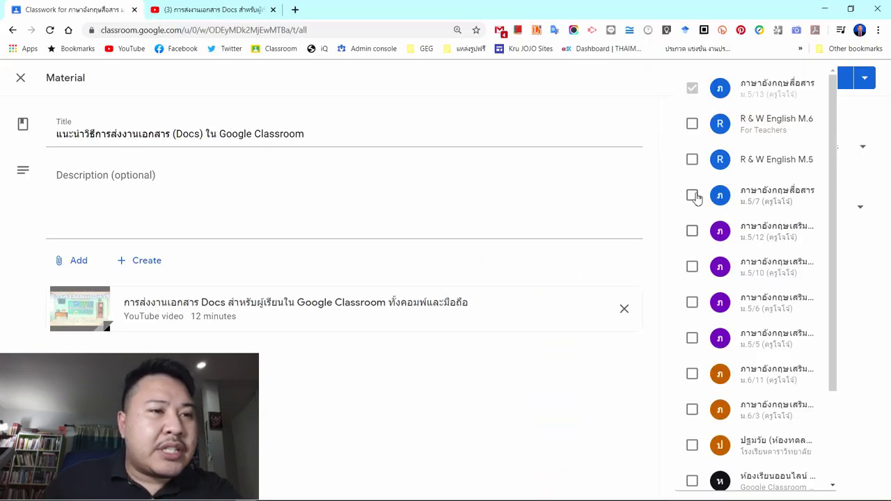
{"action": "left_click", "coordinate": [693, 196]}
{"action": "left_click", "coordinate": [693, 231]}
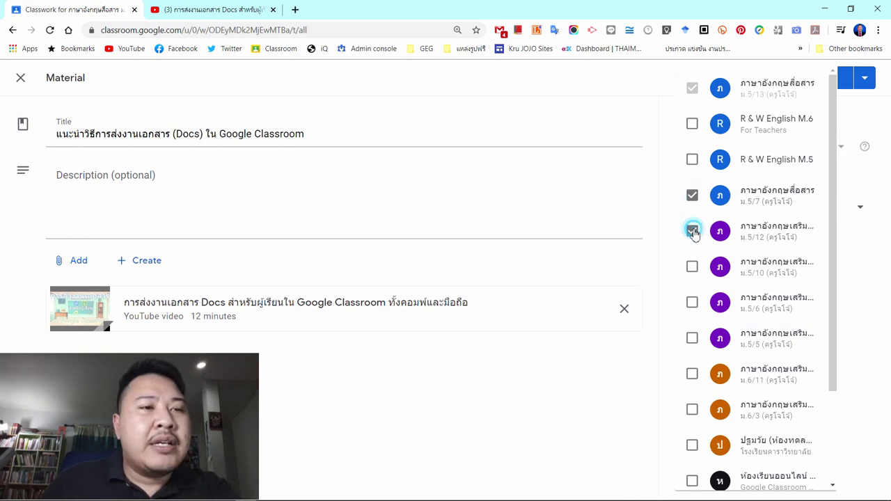
{"action": "left_click", "coordinate": [693, 268]}
{"action": "left_click", "coordinate": [692, 303]}
{"action": "left_click", "coordinate": [692, 339]}
{"action": "left_click", "coordinate": [691, 375]}
{"action": "left_click", "coordinate": [692, 411]}
{"action": "scroll", "coordinate": [696, 382], "scroll_direction": "down", "scroll_amount": 1}
{"action": "scroll", "coordinate": [726, 362], "scroll_direction": "up", "scroll_amount": 1}
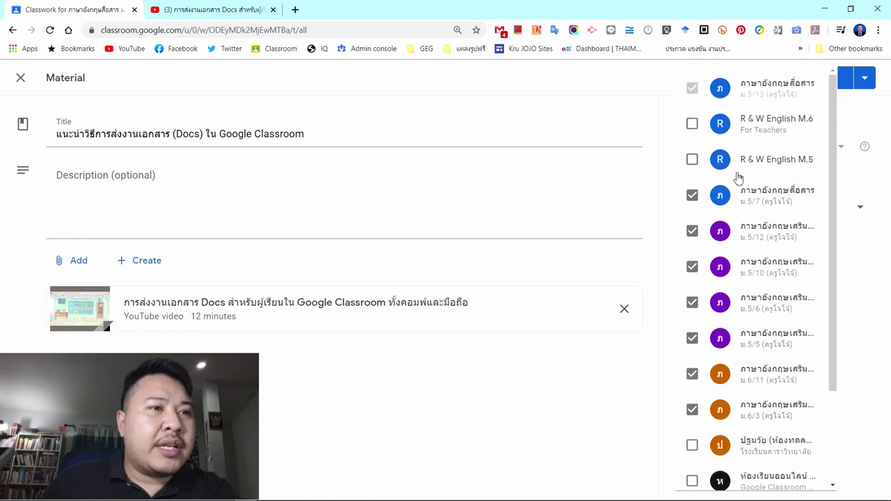
{"action": "left_click", "coordinate": [874, 287]}
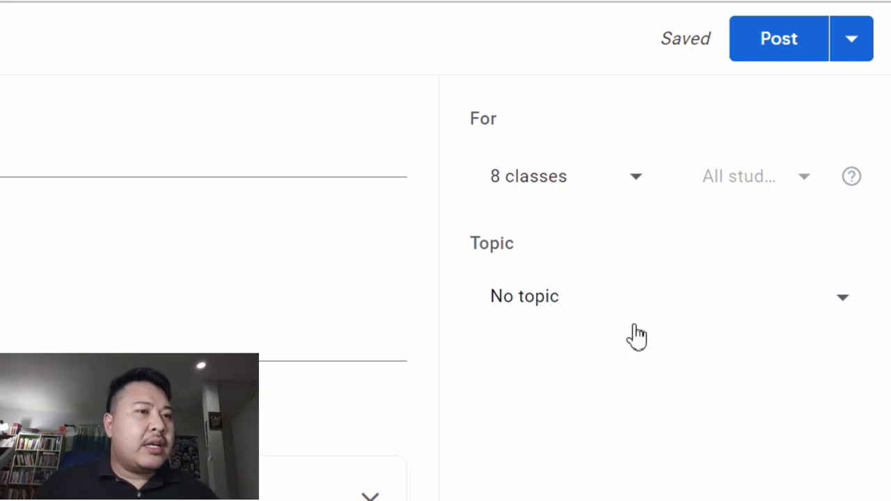
- Create a new topic named "How to use Google Classroom" for the material
{"action": "left_click", "coordinate": [660, 301]}
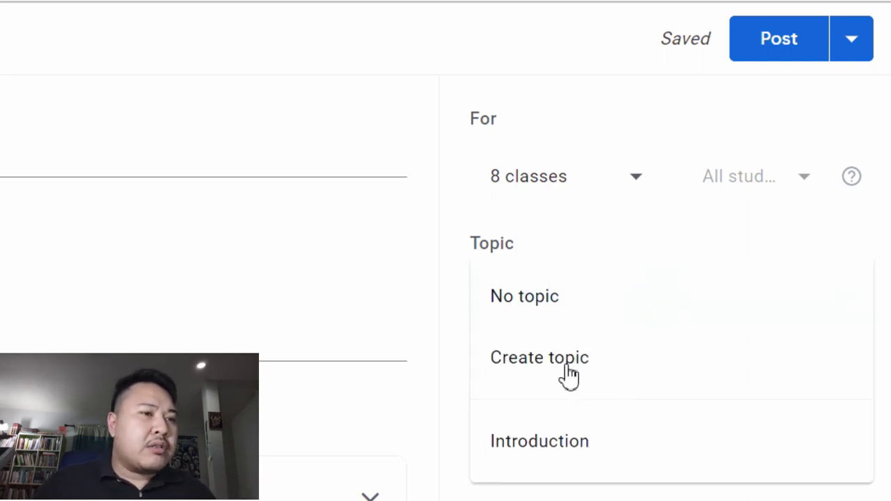
{"action": "left_click", "coordinate": [567, 366]}
{"action": "left_click", "coordinate": [594, 313]}
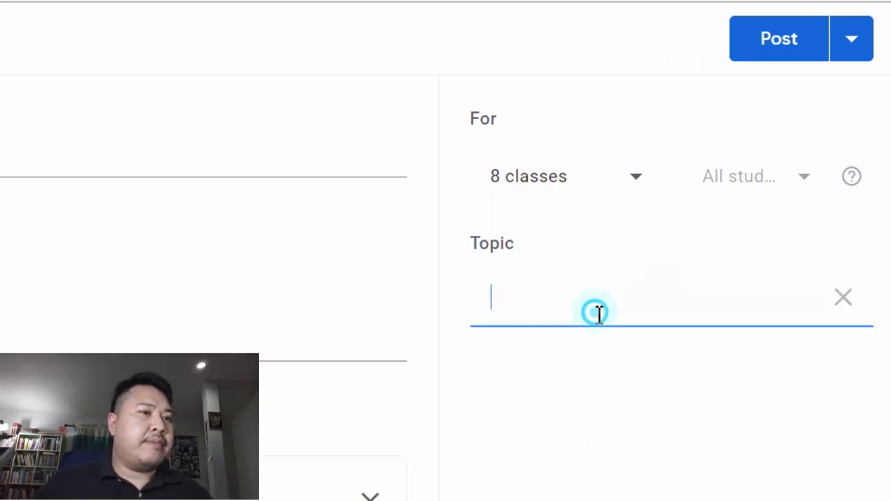
{"action": "type", "text": "น"}
{"action": "key", "text": "BackSpace"}
{"action": "type", "text": "How"}
{"action": "key", "text": "BackSpace"}
{"action": "key", "text": "BackSpace"}
{"action": "key", "text": "BackSpace"}
{"action": "type", "text": "Ho"}
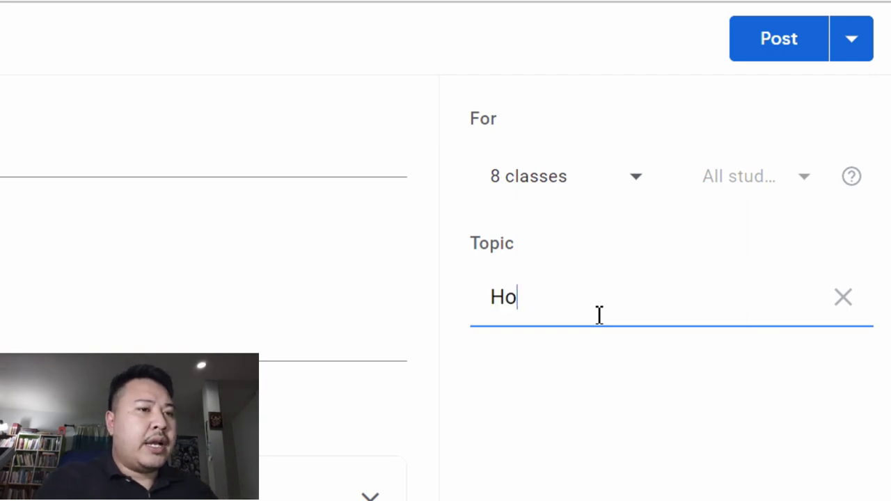
{"action": "type", "text": "w to use Google Classroom"}
{"action": "left_click", "coordinate": [630, 439]}
{"action": "left_click", "coordinate": [732, 422]}
{"action": "left_click", "coordinate": [747, 259]}
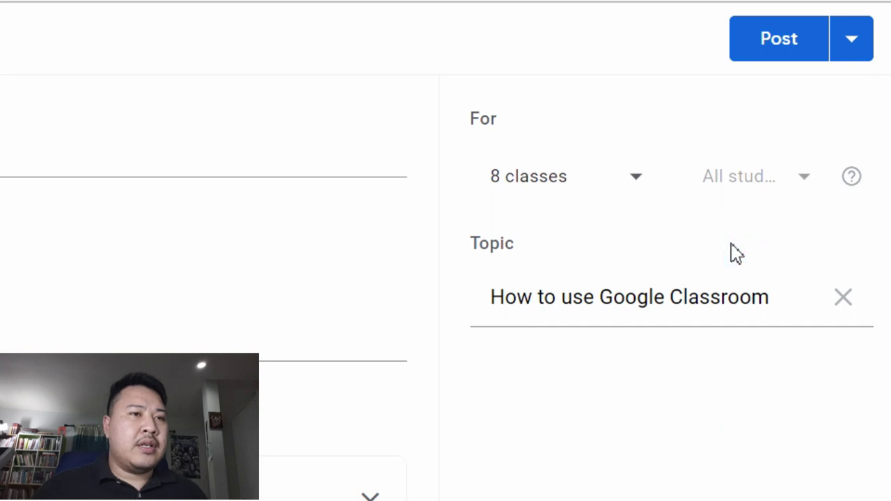
- Post the Docs submission material to the eight selected classes
{"action": "left_click", "coordinate": [525, 243]}
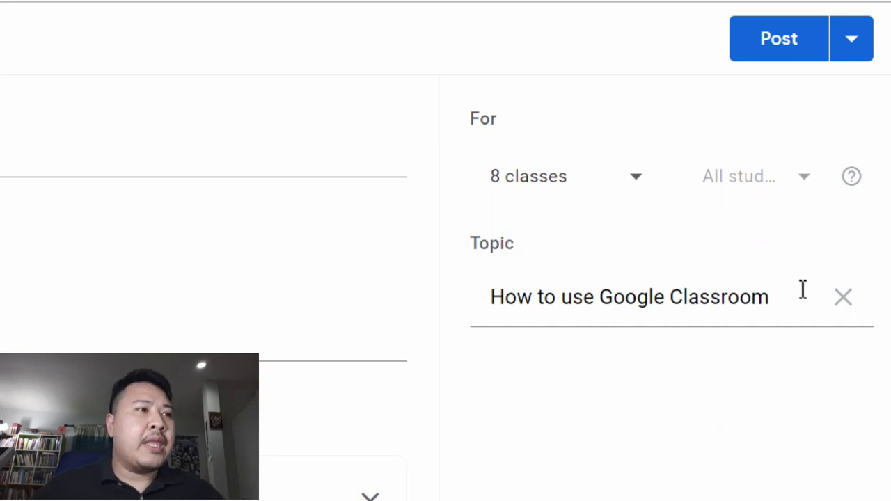
{"action": "left_click", "coordinate": [852, 43]}
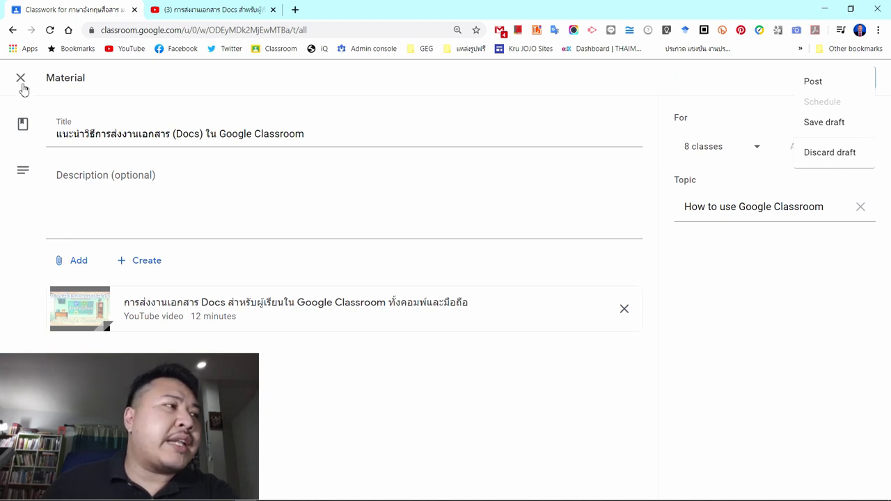
{"action": "left_click", "coordinate": [696, 74]}
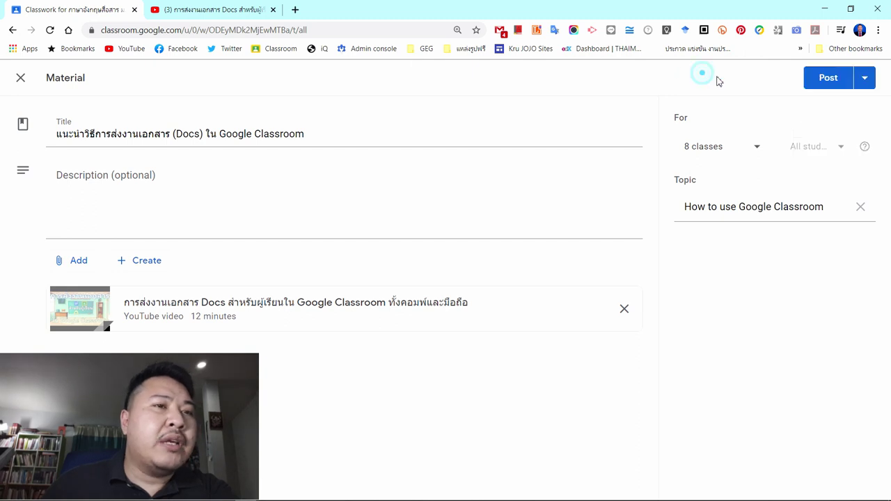
{"action": "left_click", "coordinate": [828, 78]}
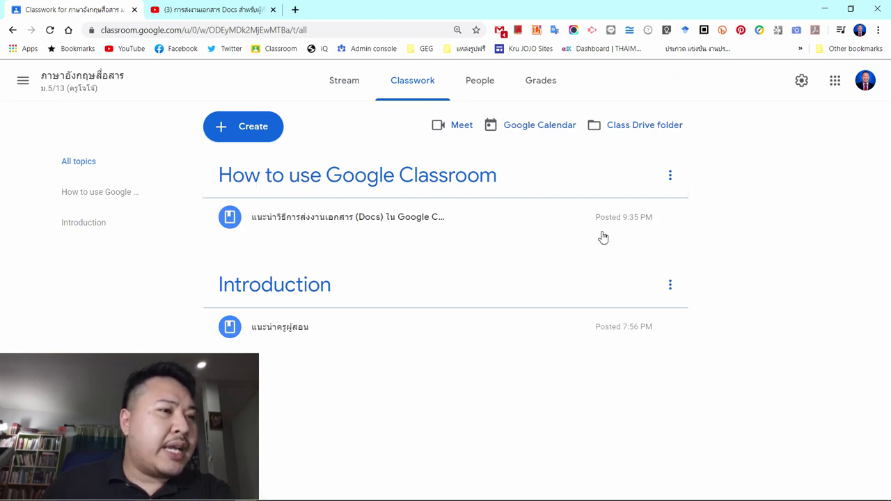
- Check the posted Docs material in class ม.5/13 and in the classwork and stream of class ม.5/5
{"action": "left_click", "coordinate": [552, 228]}
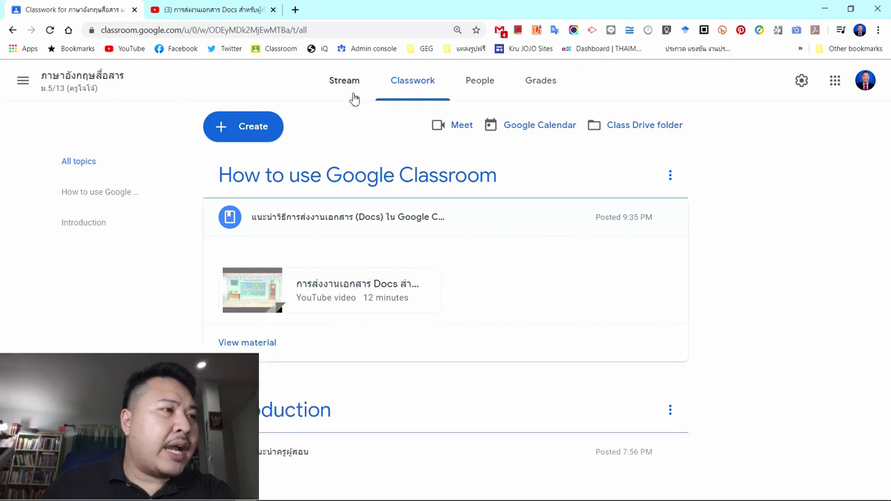
{"action": "left_click", "coordinate": [73, 78]}
{"action": "left_click", "coordinate": [23, 82]}
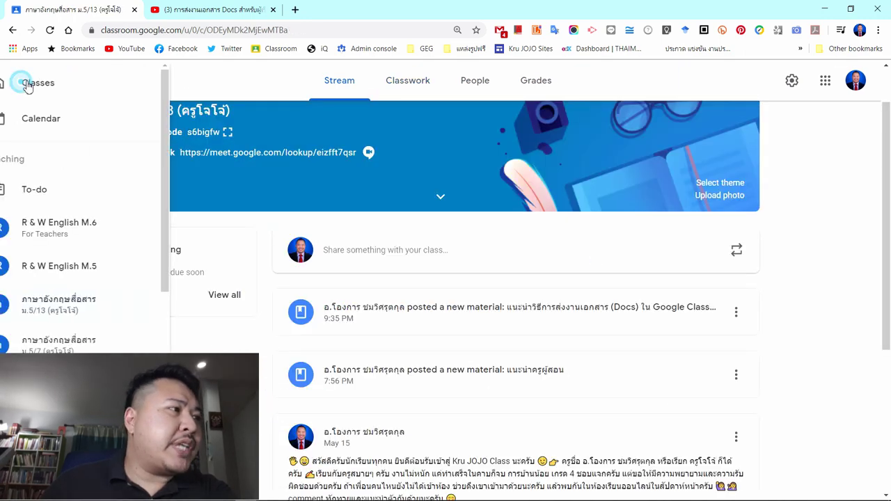
{"action": "left_click", "coordinate": [87, 91]}
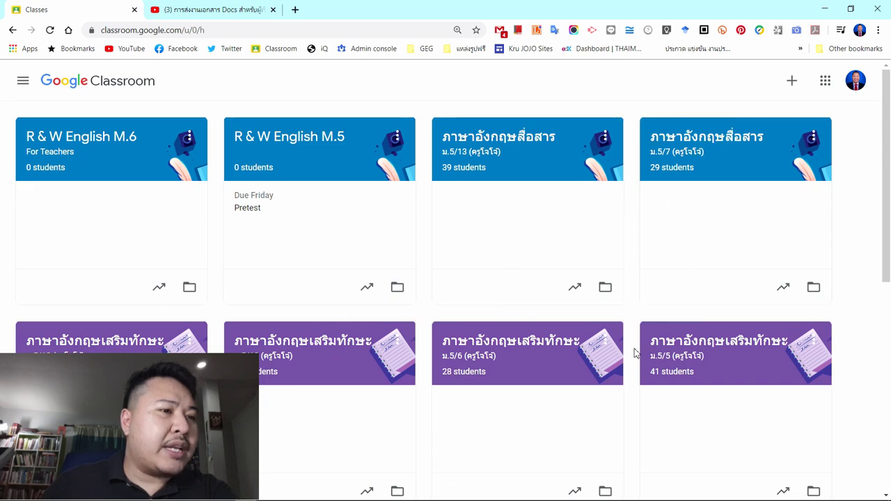
{"action": "left_click", "coordinate": [689, 355]}
{"action": "left_click", "coordinate": [411, 81]}
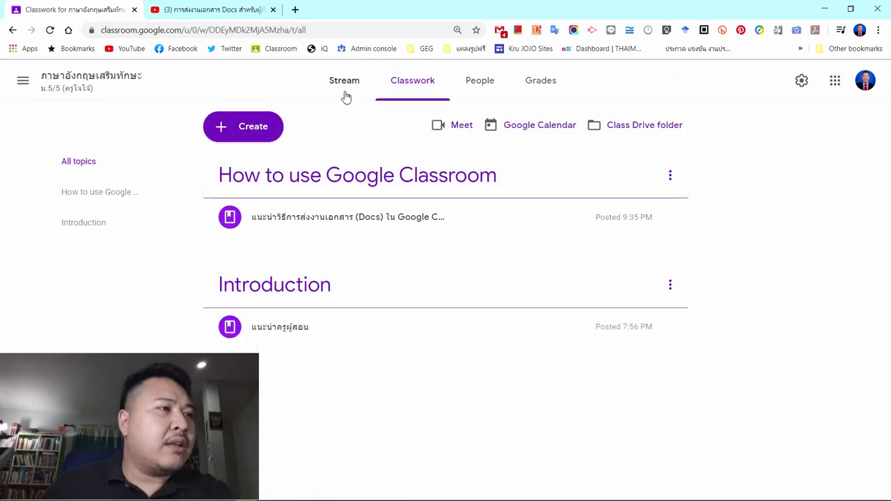
{"action": "left_click", "coordinate": [104, 75]}
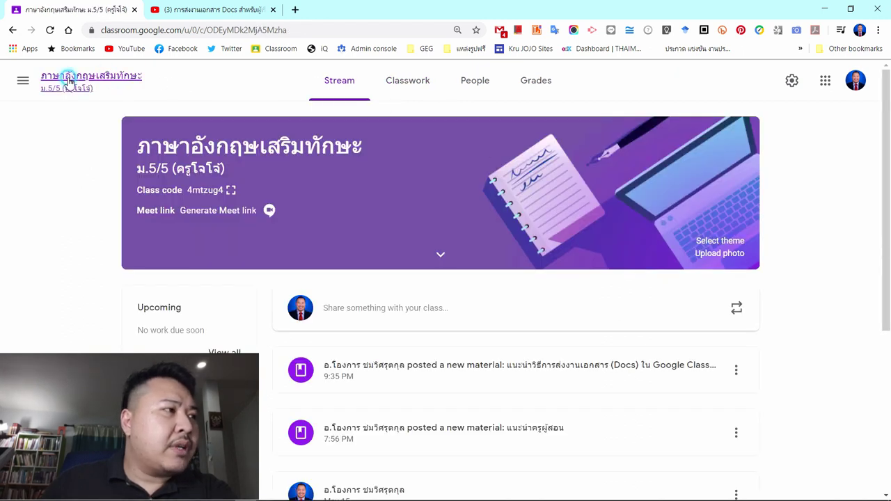
{"action": "left_click", "coordinate": [32, 91]}
{"action": "left_click", "coordinate": [99, 92]}
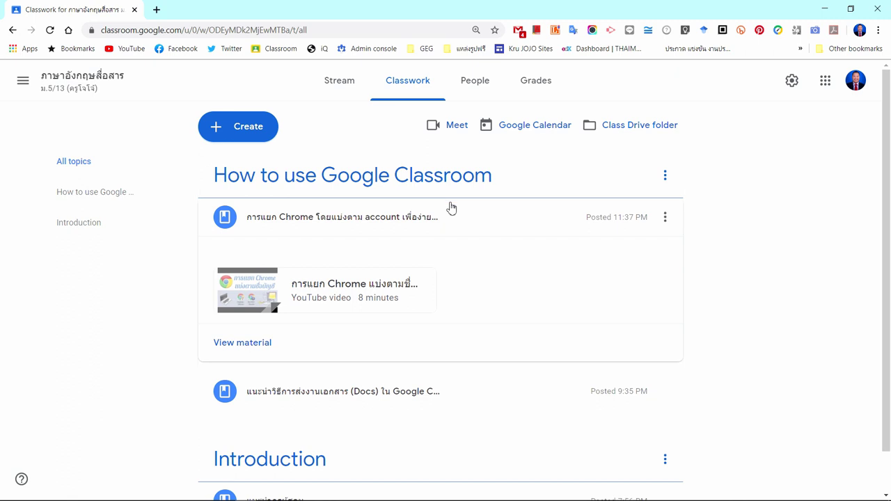
- Start reusing a post in class ม.5/13 and browse the posts available from classes ม.5/13 and ม.5/12
{"action": "left_click", "coordinate": [257, 133]}
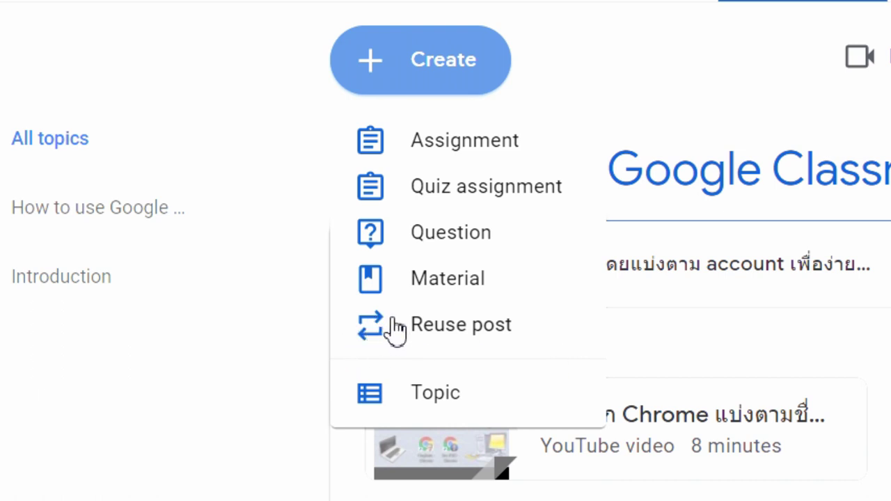
{"action": "left_click", "coordinate": [546, 341]}
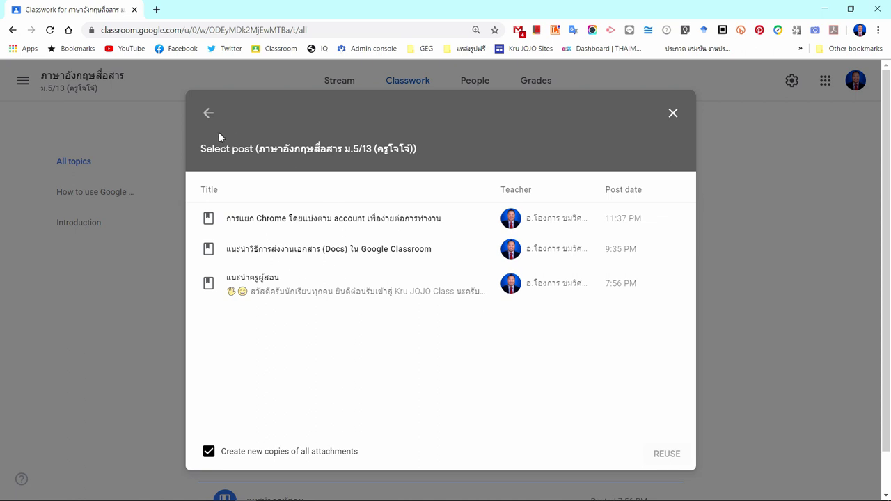
{"action": "left_click", "coordinate": [209, 117]}
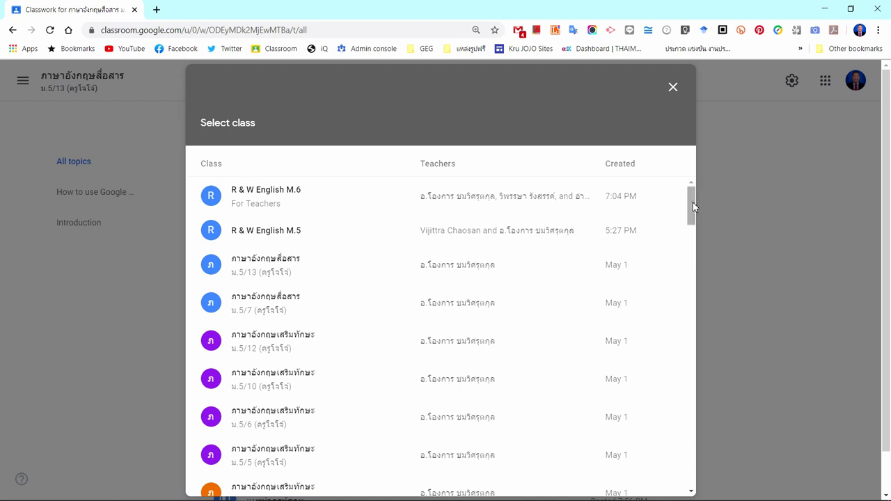
{"action": "left_click_drag", "start_coordinate": [693, 206], "coordinate": [695, 201]}
{"action": "left_click", "coordinate": [319, 274]}
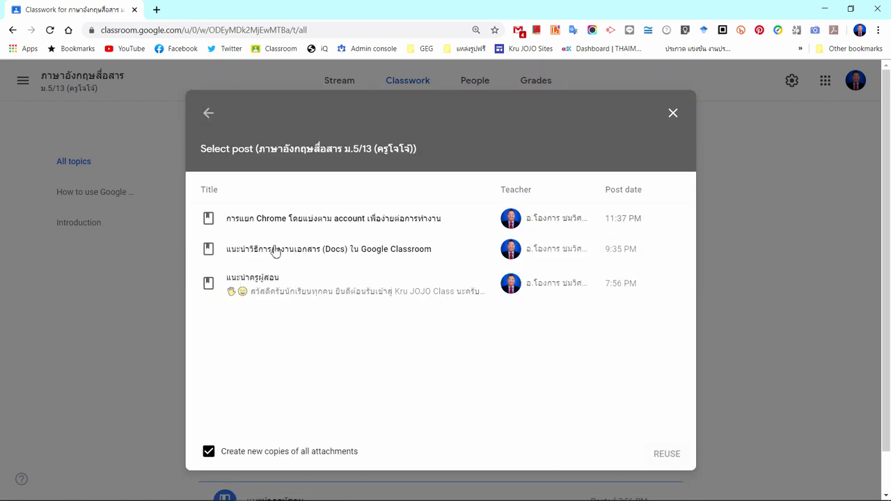
{"action": "left_click", "coordinate": [202, 116]}
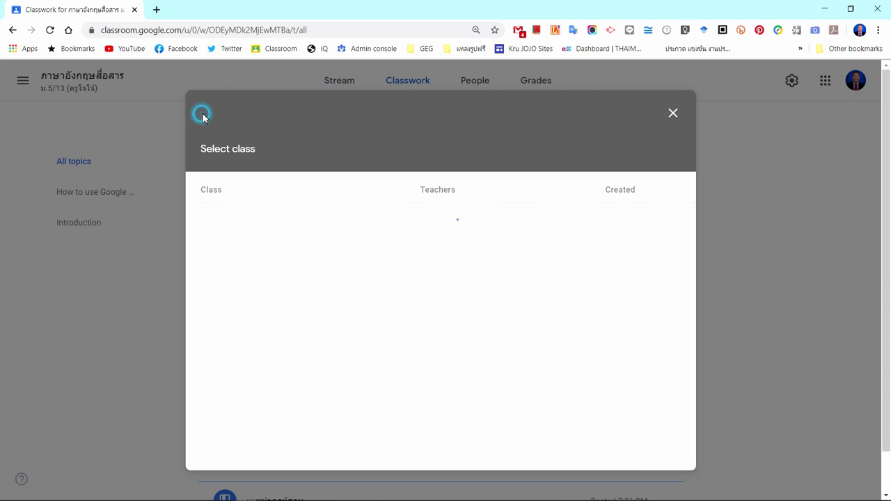
{"action": "left_click", "coordinate": [278, 340]}
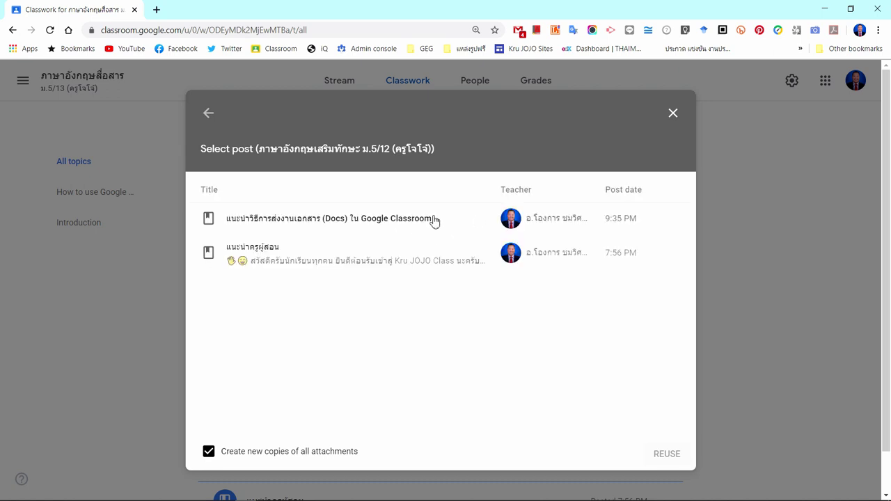
{"action": "left_click", "coordinate": [208, 113]}
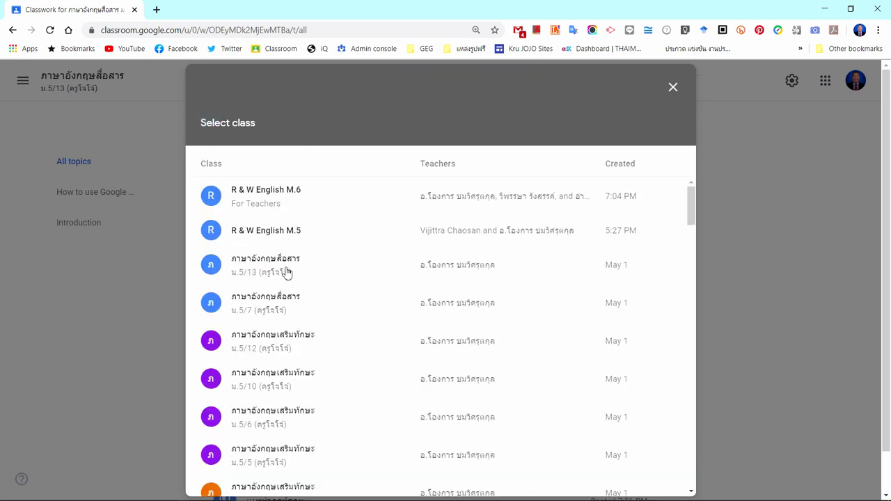
- Reuse the post "การแยก Chrome โดยแบ่งตาม account เพื่อง่ายต่อการทำงาน" from class ม.5/13, creating new copies of all attachments
{"action": "left_click", "coordinate": [327, 266]}
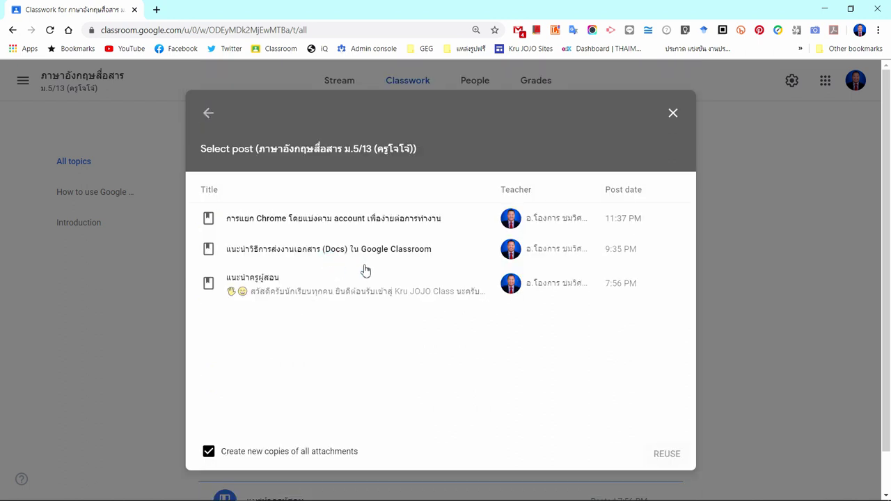
{"action": "left_click", "coordinate": [404, 227]}
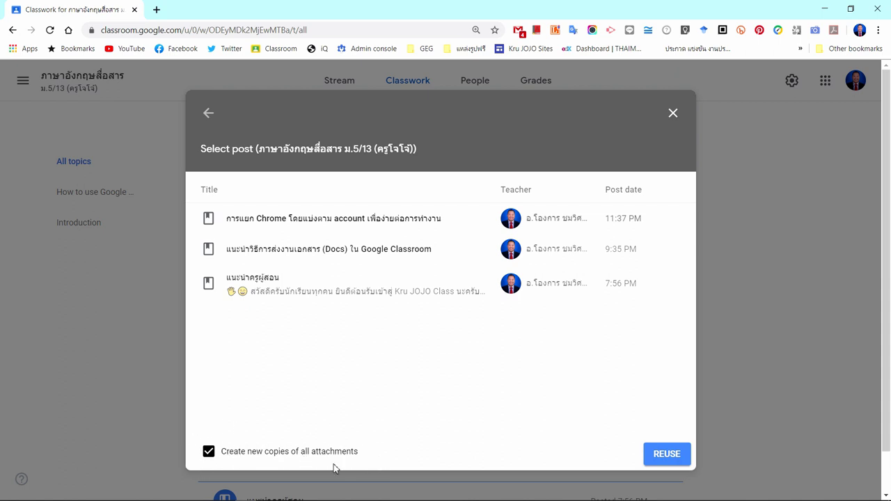
{"action": "left_click", "coordinate": [674, 462]}
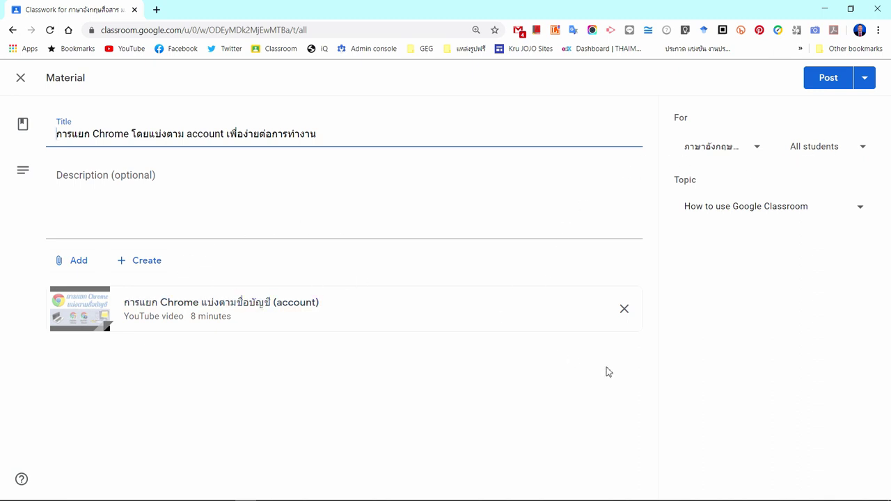
- Share the reused material also with classes ม.5/7, ม.5/12, ม.5/10, ม.5/6, ม.5/5, ม.6/11 and ม.6/3, and post it
{"action": "left_click", "coordinate": [738, 148]}
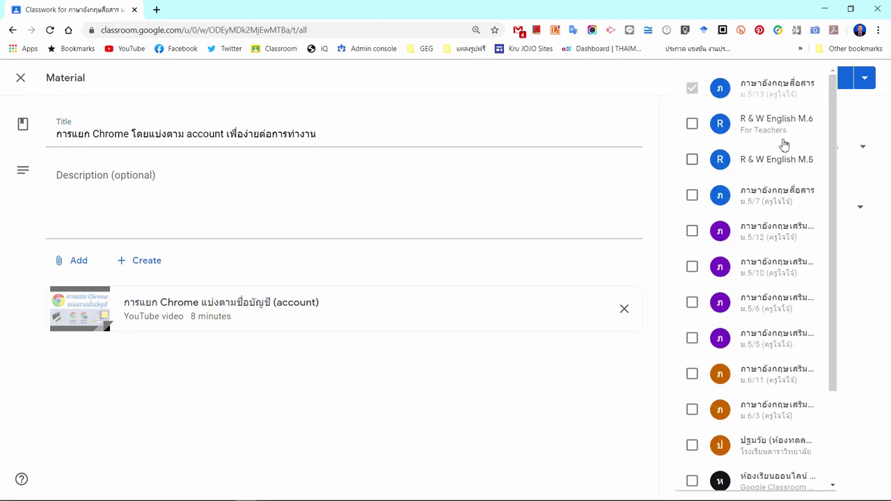
{"action": "left_click", "coordinate": [685, 197]}
{"action": "left_click", "coordinate": [690, 232]}
{"action": "left_click", "coordinate": [691, 267]}
{"action": "left_click", "coordinate": [692, 304]}
{"action": "left_click", "coordinate": [692, 337]}
{"action": "scroll", "coordinate": [696, 350], "scroll_direction": "down", "scroll_amount": 1}
{"action": "left_click", "coordinate": [692, 315]}
{"action": "left_click", "coordinate": [691, 352]}
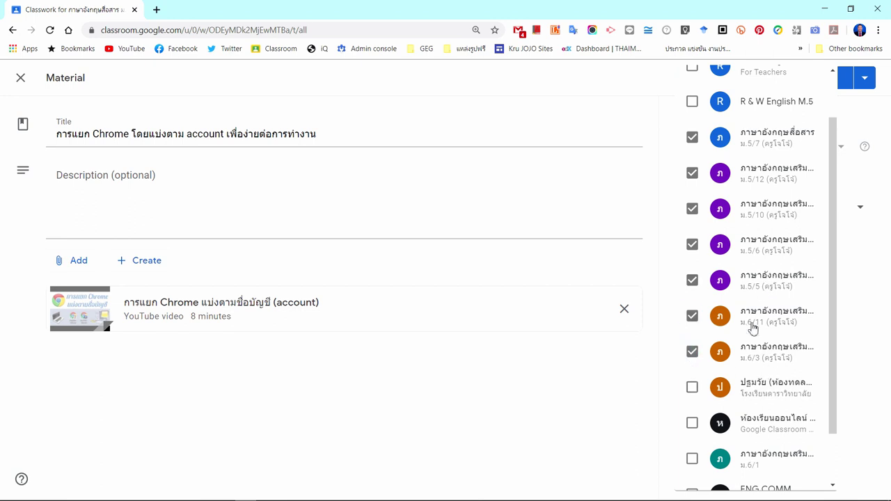
{"action": "scroll", "coordinate": [780, 341], "scroll_direction": "up", "scroll_amount": 1}
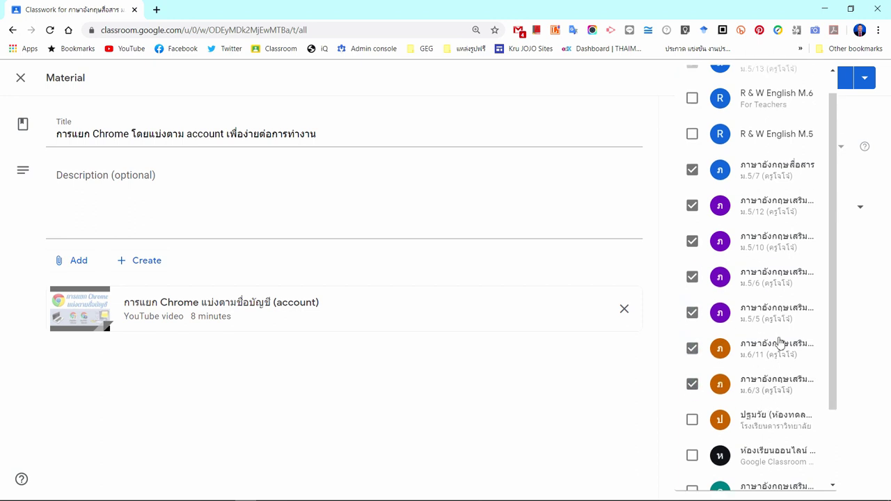
{"action": "left_click", "coordinate": [856, 293]}
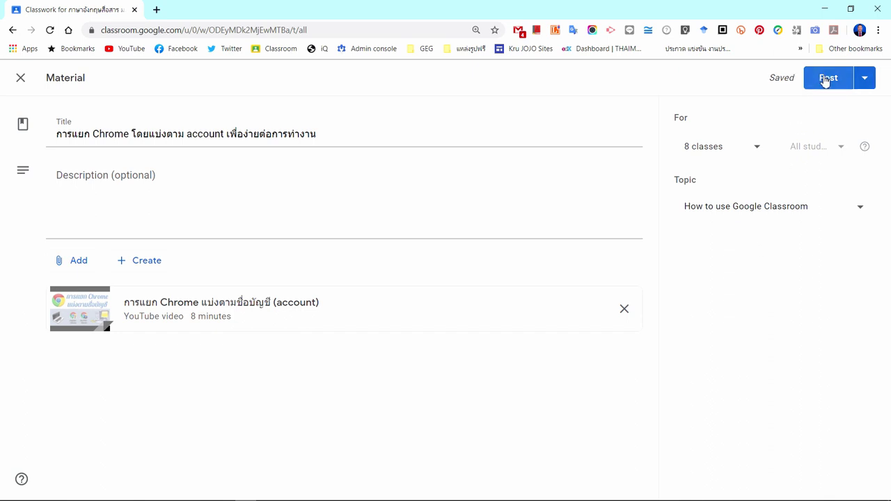
{"action": "left_click", "coordinate": [868, 84]}
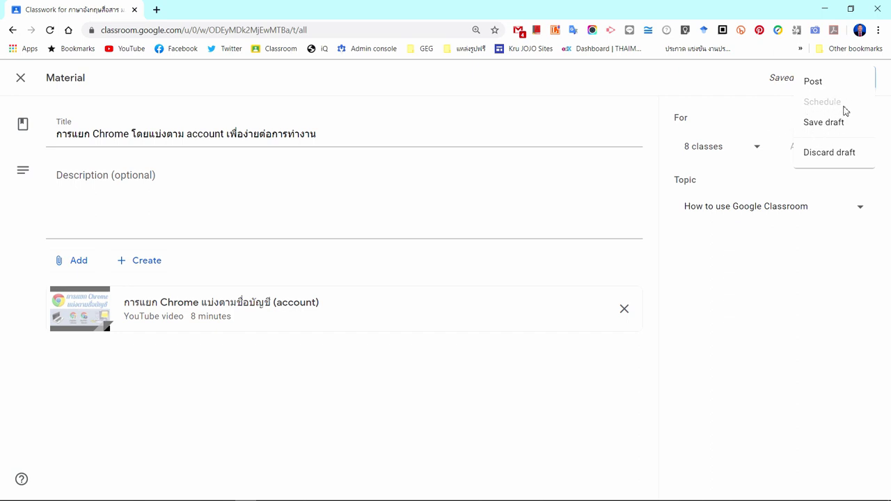
{"action": "left_click", "coordinate": [832, 85]}
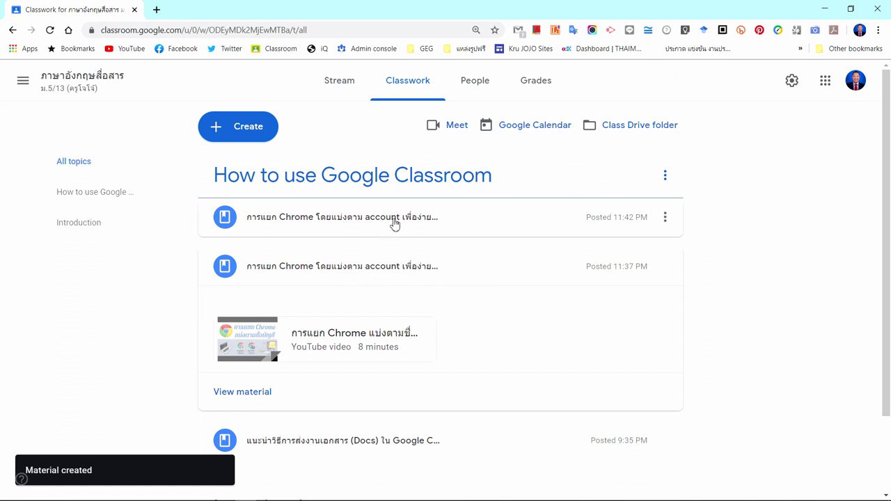
- Delete the duplicate Chrome account material posted at 11:42 PM from class ม.5/13
{"action": "scroll", "coordinate": [432, 272], "scroll_direction": "down", "scroll_amount": 1}
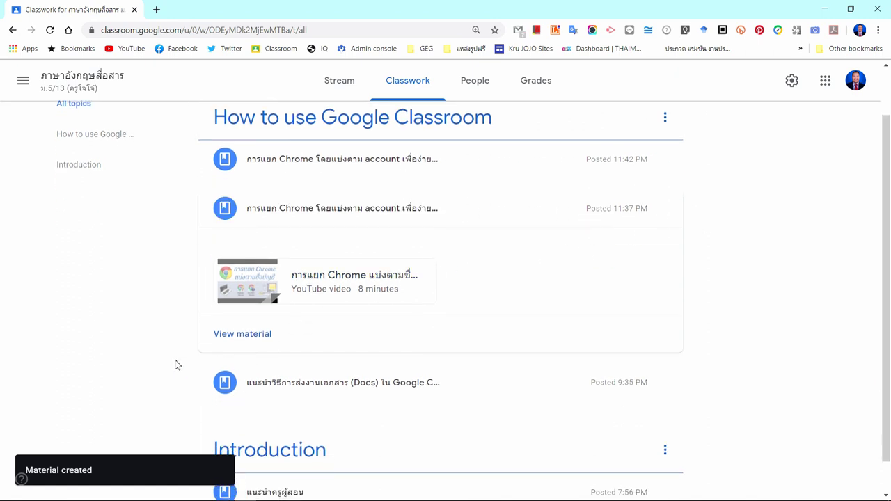
{"action": "scroll", "coordinate": [334, 286], "scroll_direction": "up", "scroll_amount": 1}
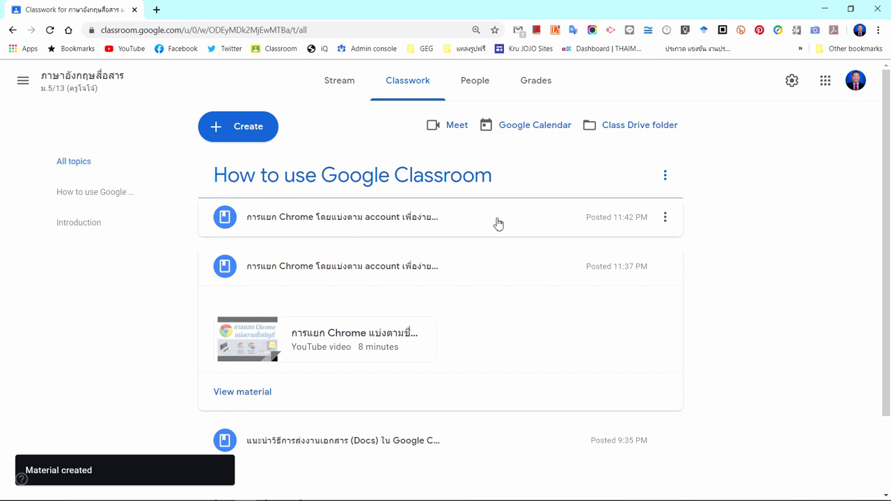
{"action": "left_click", "coordinate": [665, 218]}
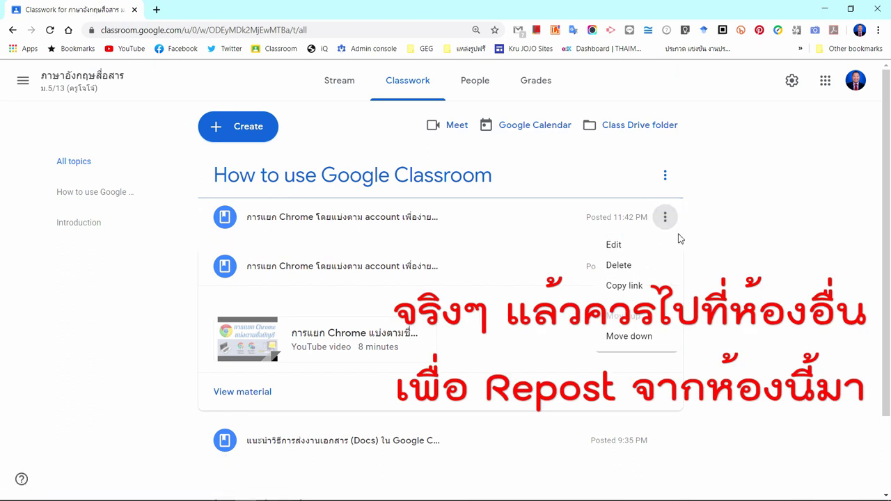
{"action": "left_click", "coordinate": [643, 267]}
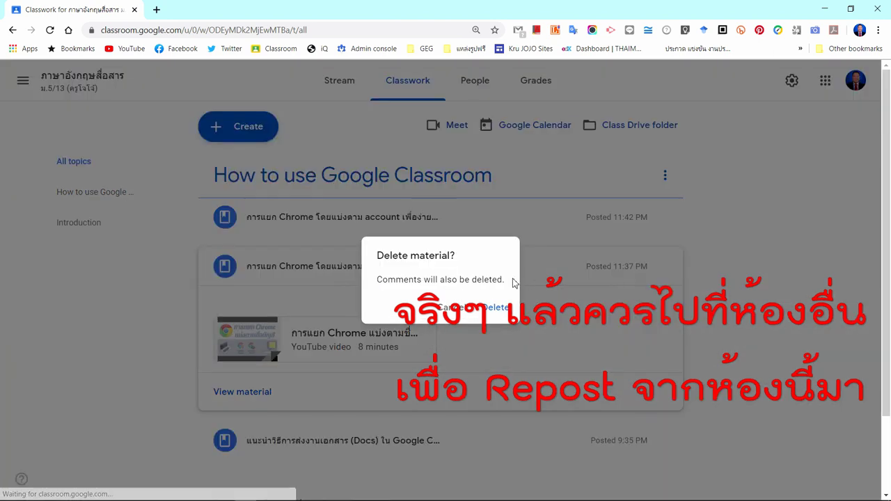
{"action": "left_click", "coordinate": [495, 307]}
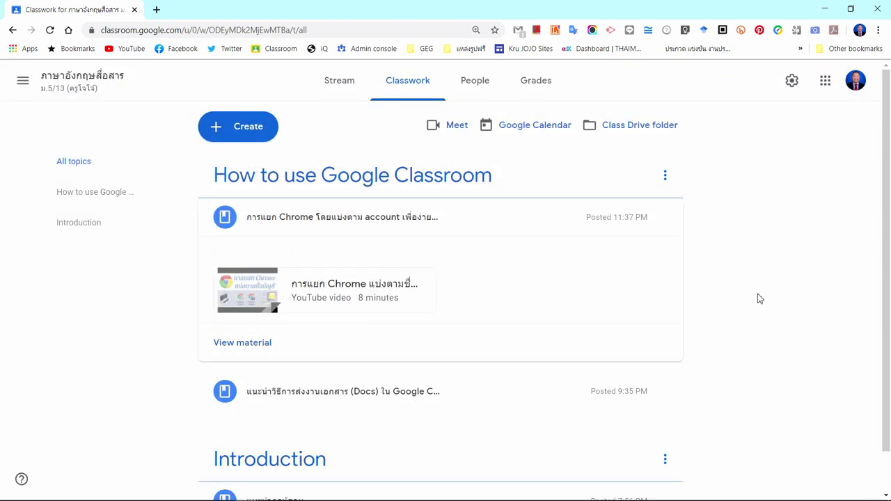
- Check the stream of class ม.5/13 and the reused Chrome account material in the classwork of class ม.5/10
{"action": "left_click", "coordinate": [338, 93]}
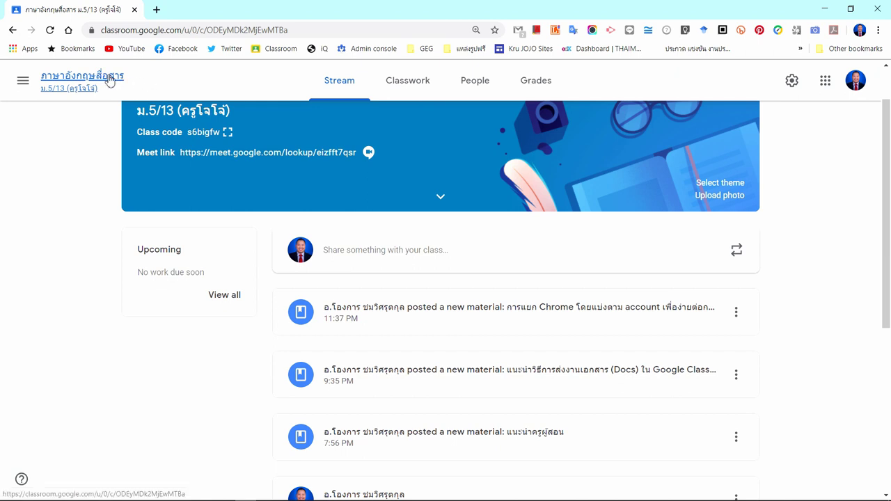
{"action": "left_click", "coordinate": [23, 82]}
{"action": "left_click", "coordinate": [60, 91]}
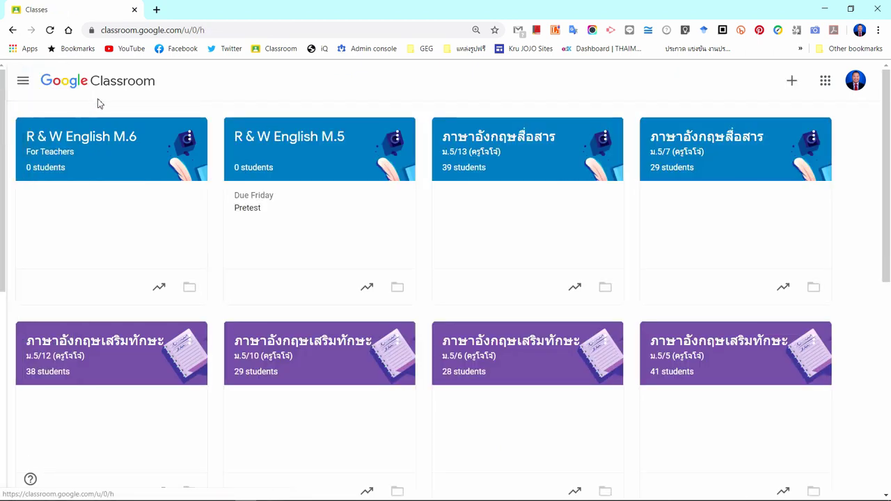
{"action": "left_click", "coordinate": [310, 356]}
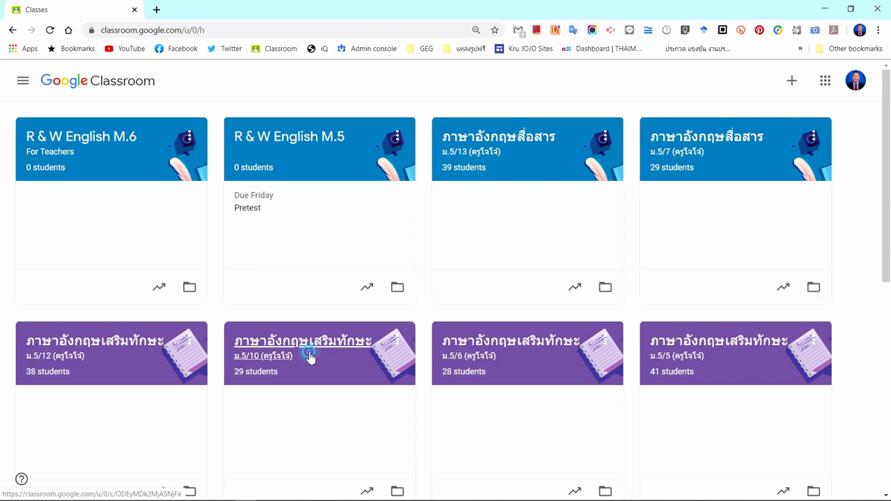
{"action": "left_click", "coordinate": [417, 87]}
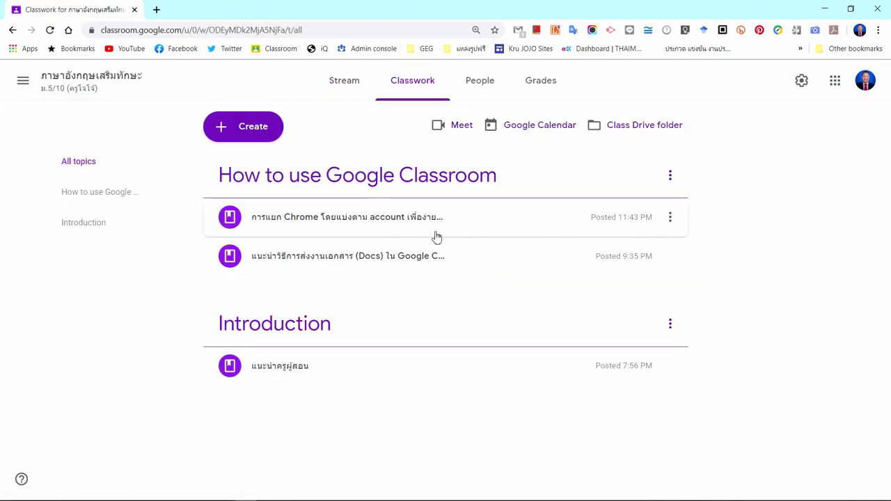
{"action": "left_click", "coordinate": [511, 226]}
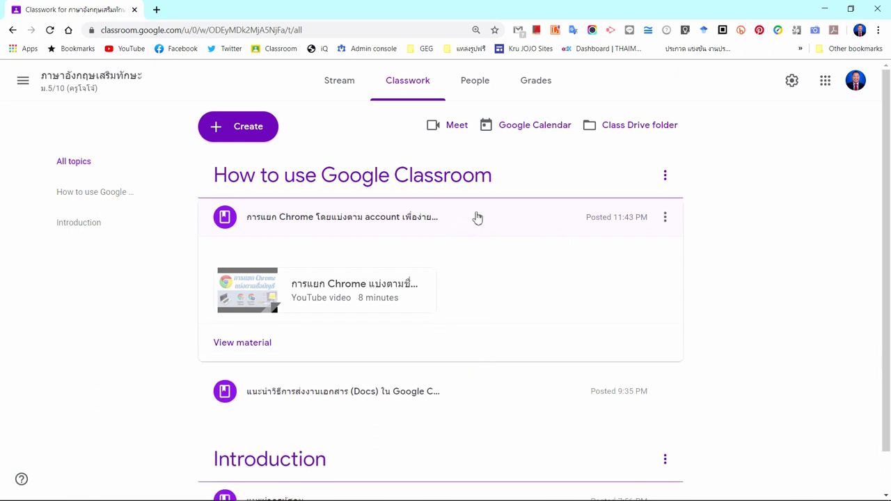